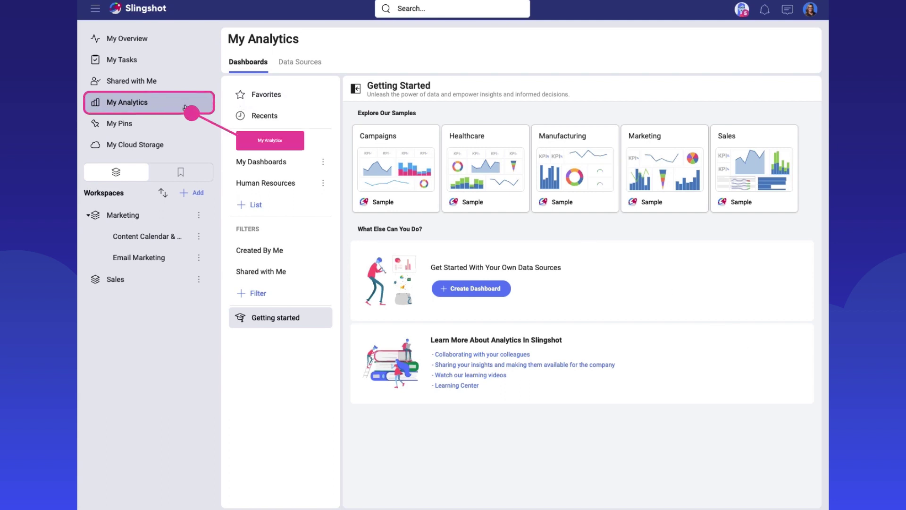
# Create a blank dashboard in the My Dashboards list
pyautogui.click(279, 161)
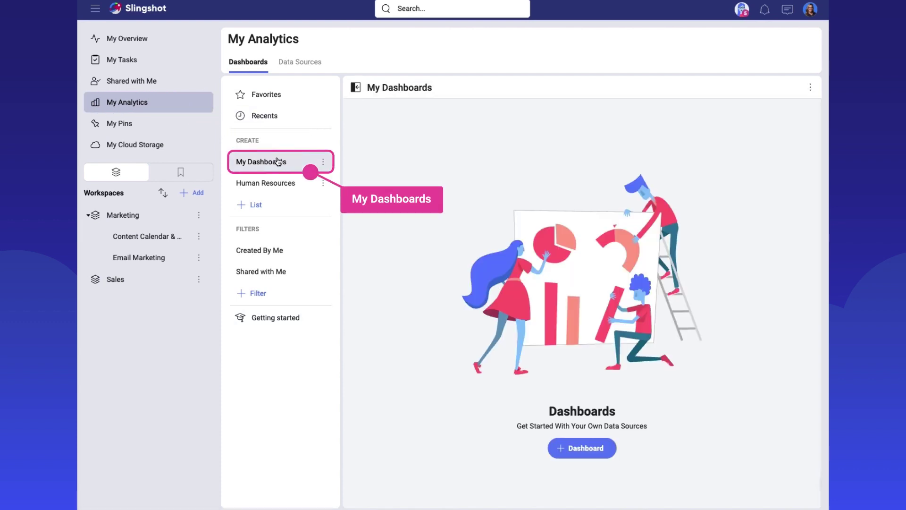
pyautogui.click(586, 448)
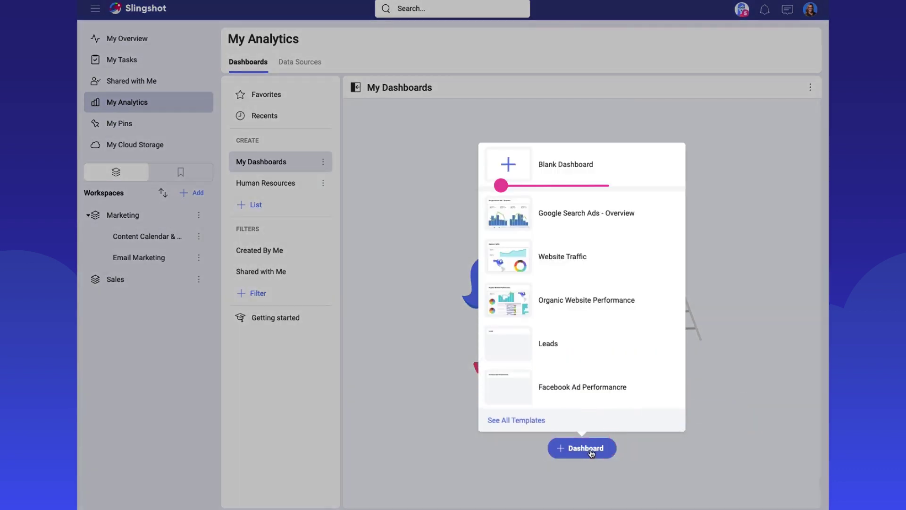
pyautogui.click(617, 179)
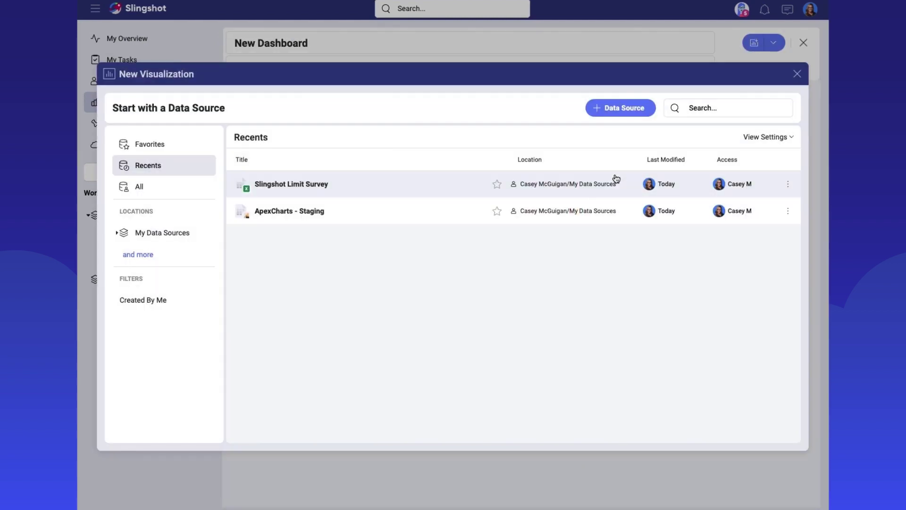
# Choose the Sales sheet of the Sample Data source from all data sources for the new visualization
pyautogui.click(125, 191)
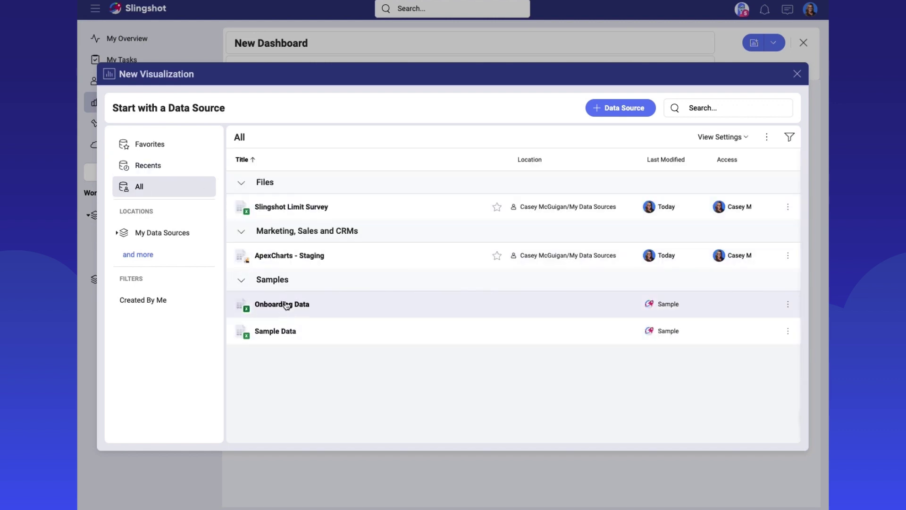
pyautogui.click(298, 339)
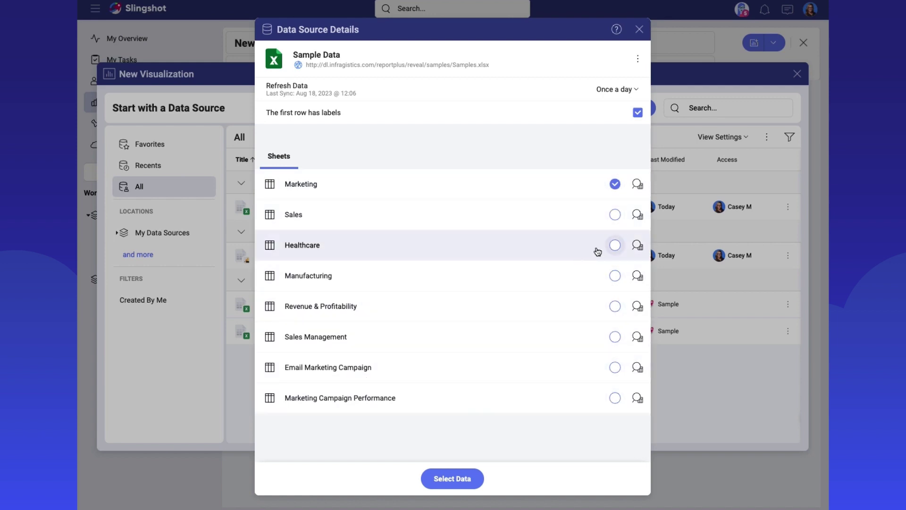
pyautogui.click(615, 215)
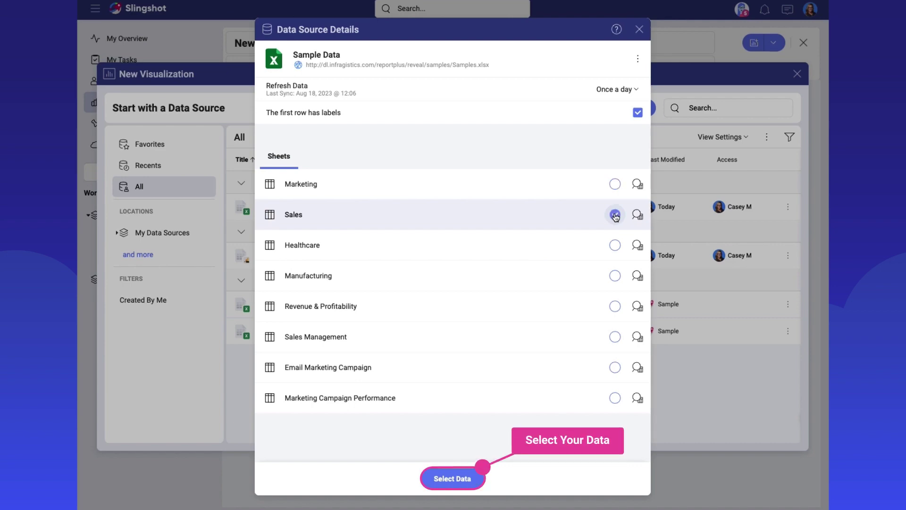
pyautogui.click(460, 478)
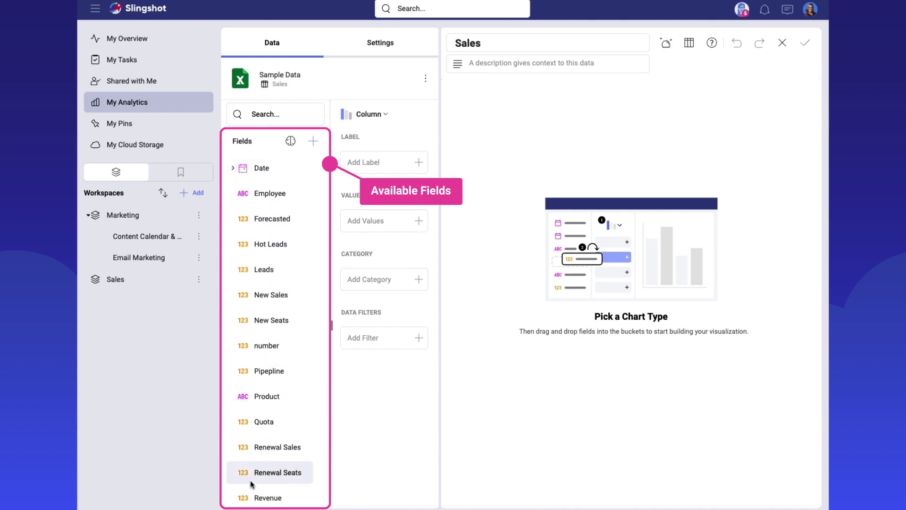
# Examine the Hot Leads field preview, the available chart types and the visualization's style settings
pyautogui.moveTo(259, 244)
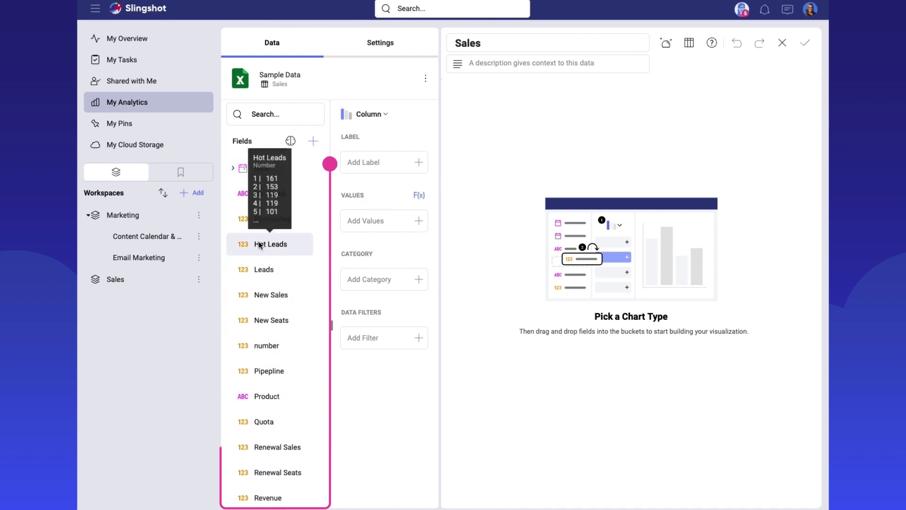
pyautogui.click(378, 116)
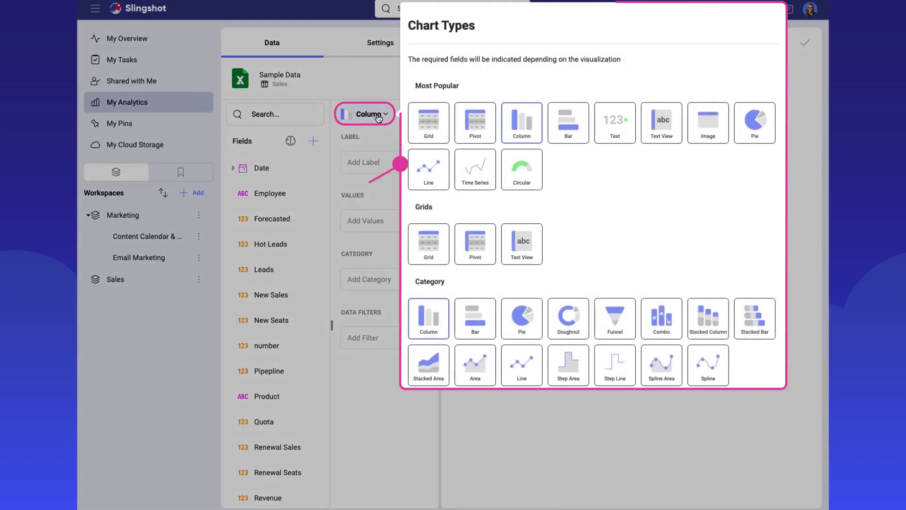
pyautogui.scroll(-2, 666, 139)
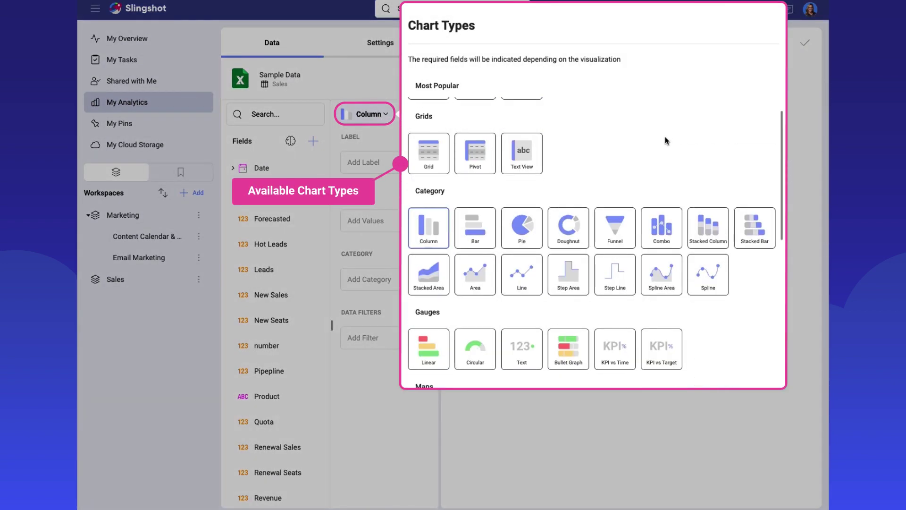
pyautogui.scroll(-5, 665, 139)
pyautogui.scroll(6, 666, 141)
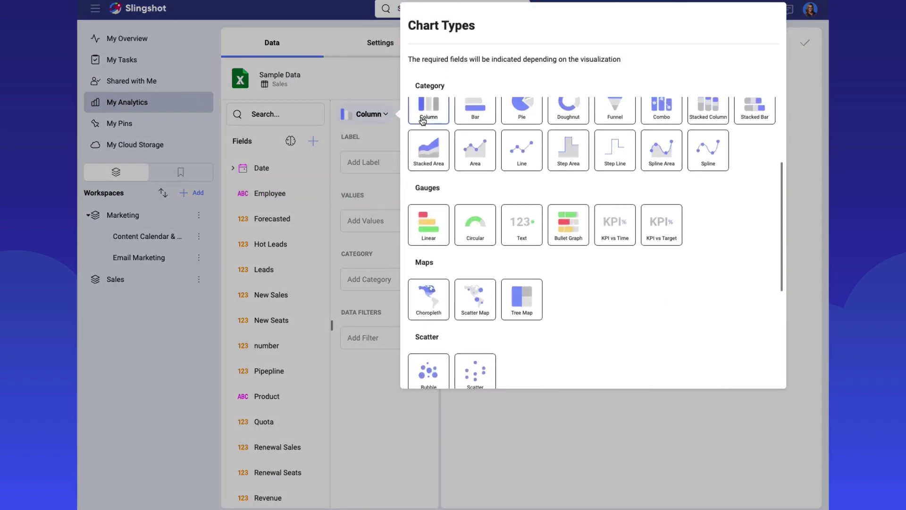
pyautogui.click(355, 89)
pyautogui.click(383, 46)
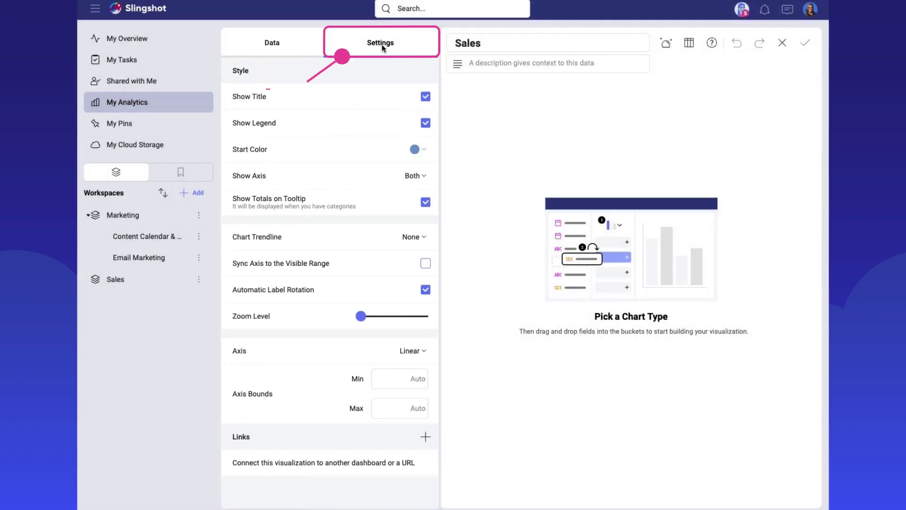
pyautogui.click(273, 43)
# Build a Combo chart with Month as the label, New Sales as Chart 1 and New Seats as Chart 2
pyautogui.click(387, 114)
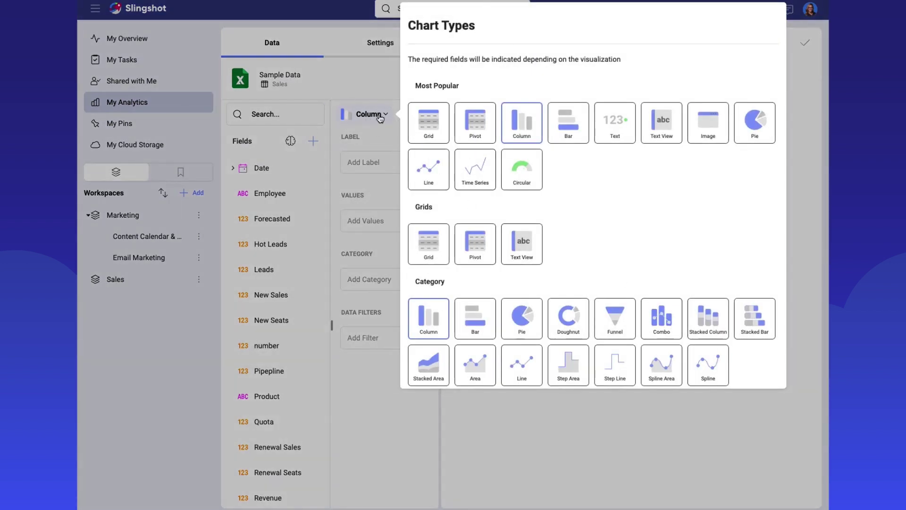
pyautogui.click(668, 319)
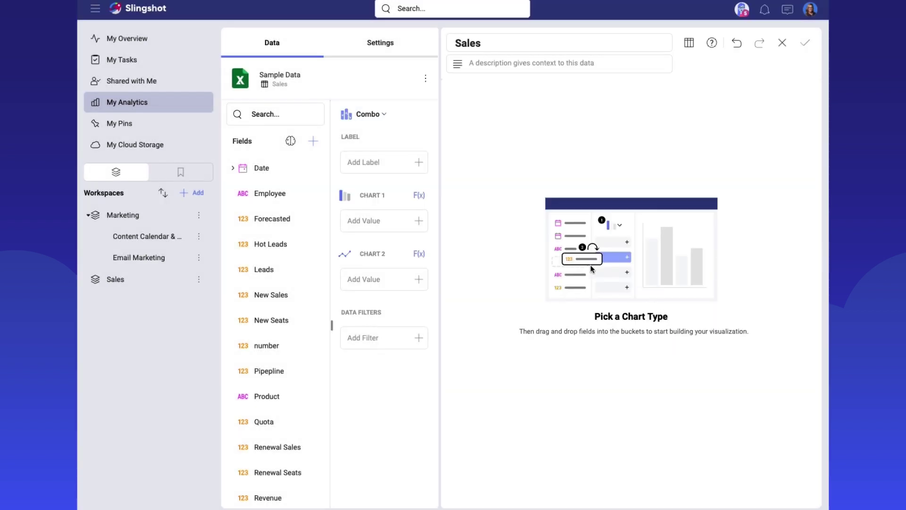
pyautogui.click(239, 171)
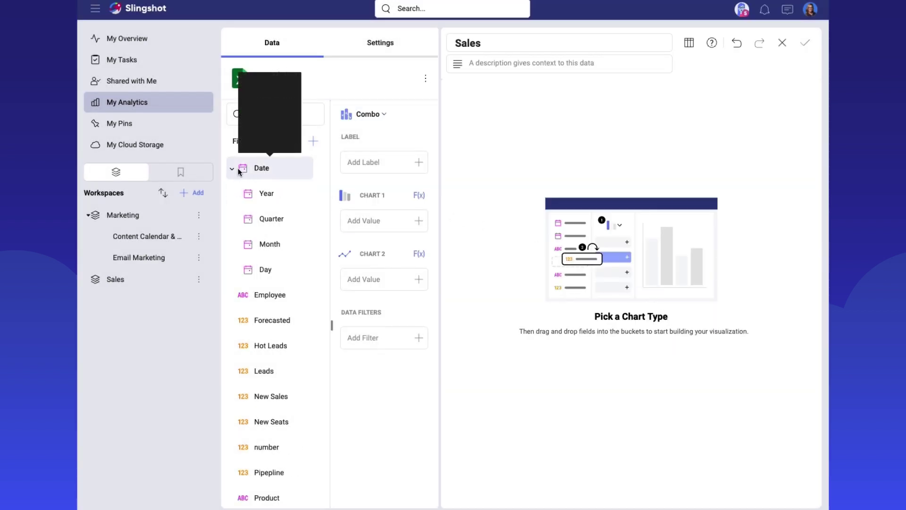
pyautogui.moveTo(257, 242); pyautogui.dragTo(403, 162)
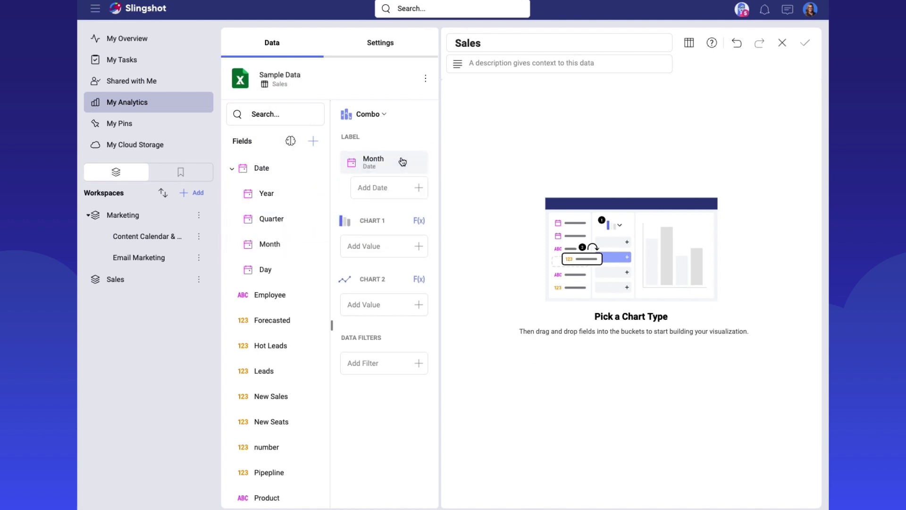
pyautogui.moveTo(257, 400); pyautogui.dragTo(386, 258)
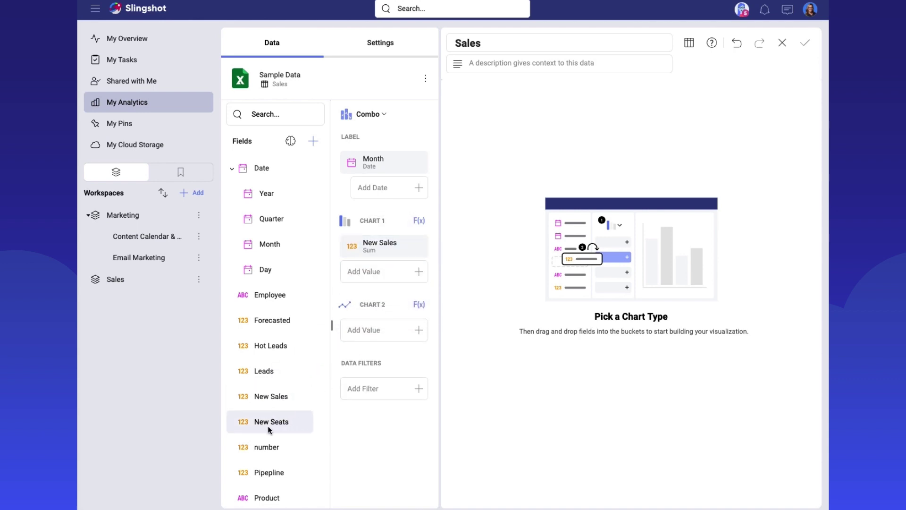
pyautogui.moveTo(245, 422); pyautogui.dragTo(391, 339)
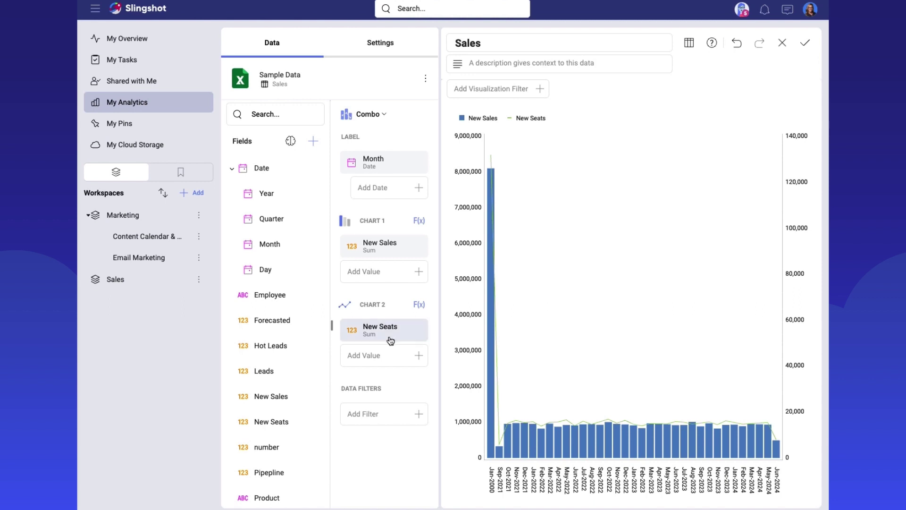
# Add a visualization filter on Date and set it to Last 365 days
pyautogui.click(488, 89)
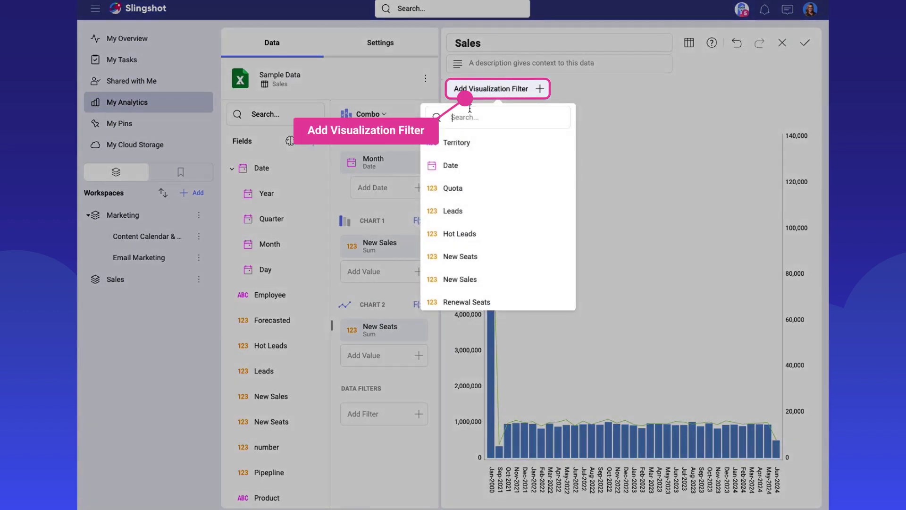
pyautogui.click(469, 164)
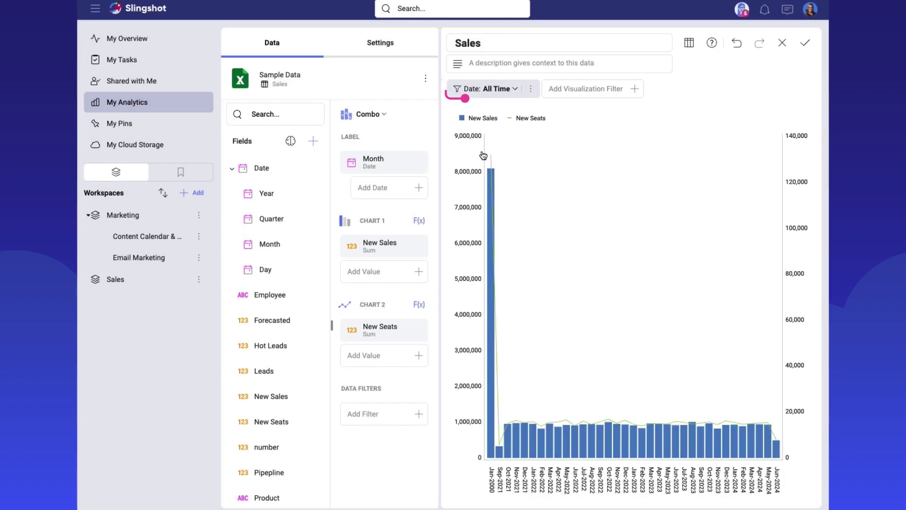
pyautogui.click(514, 90)
pyautogui.click(517, 118)
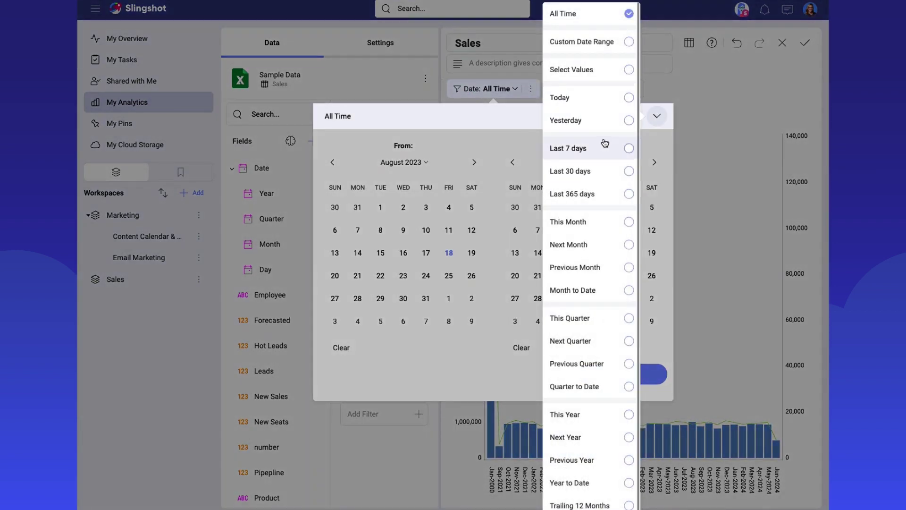
pyautogui.click(603, 195)
pyautogui.click(628, 375)
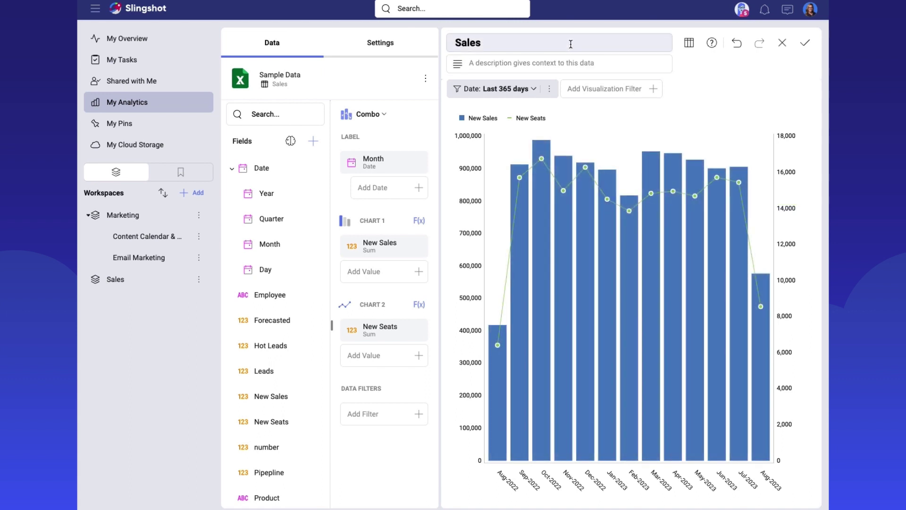
# Title the visualization "New Sales vs New Seats" and add it to the dashboard
pyautogui.click(570, 44)
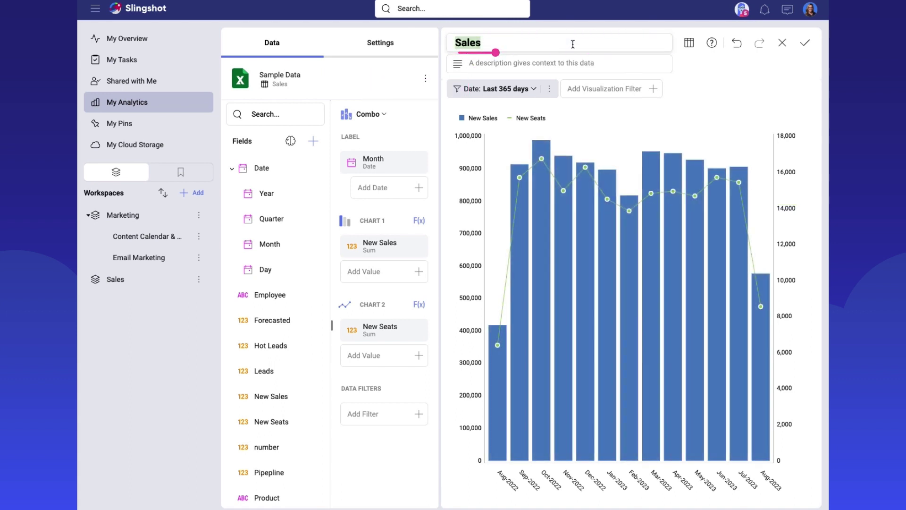
pyautogui.write('New')
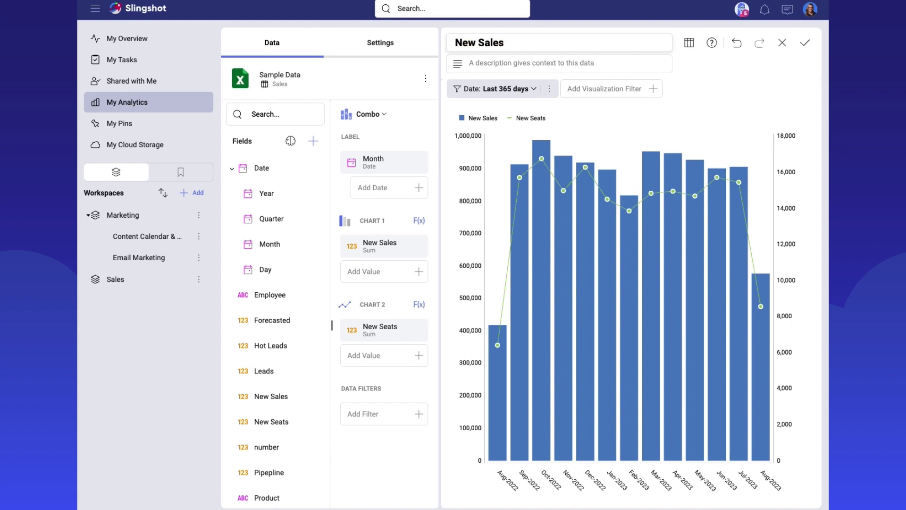
pyautogui.write(' Sales vs New Seats')
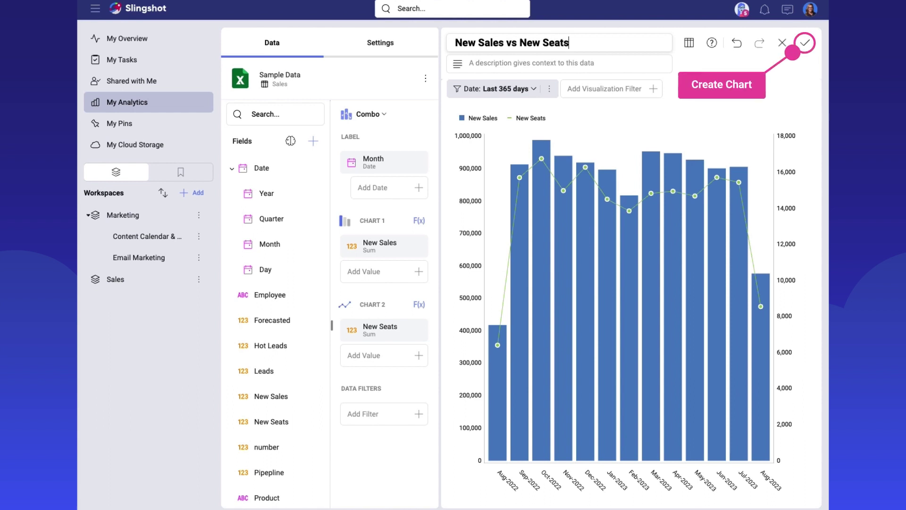
pyautogui.click(805, 43)
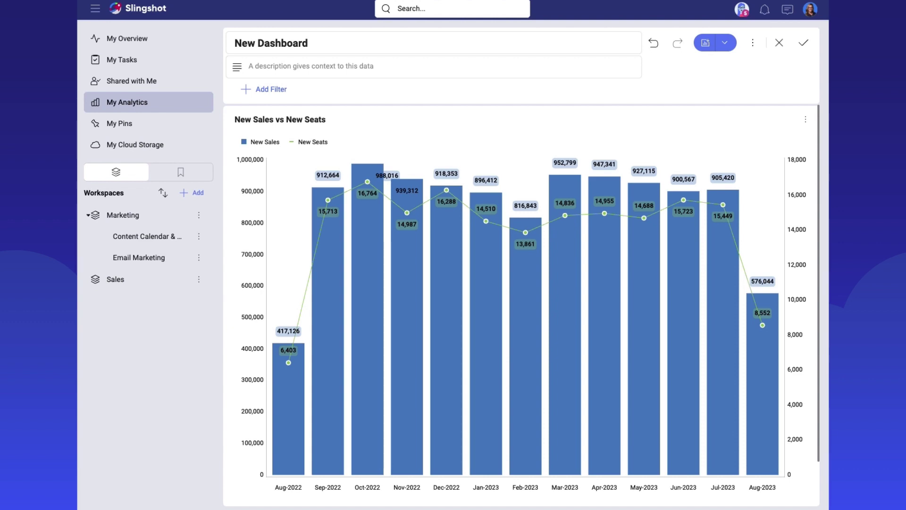
# Start a second visualization on the dashboard using the Sales sheet of the Sample Data source
pyautogui.click(708, 47)
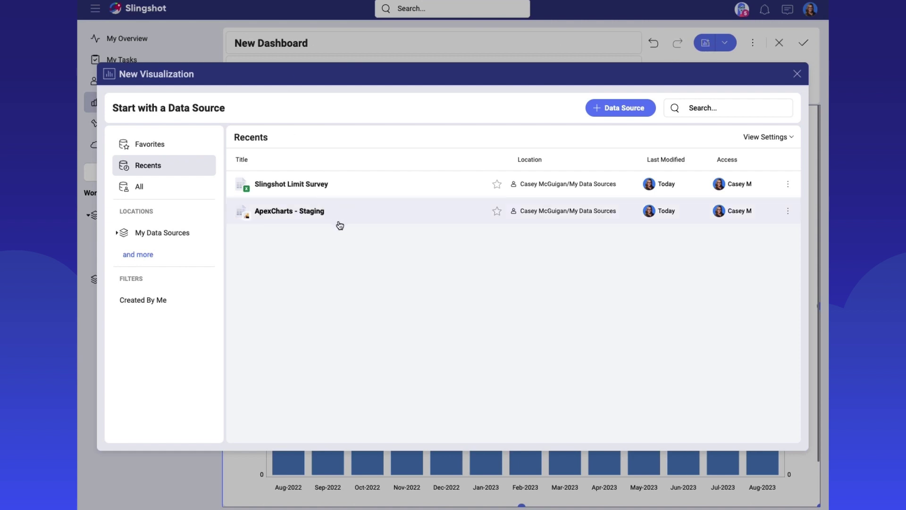
pyautogui.click(137, 187)
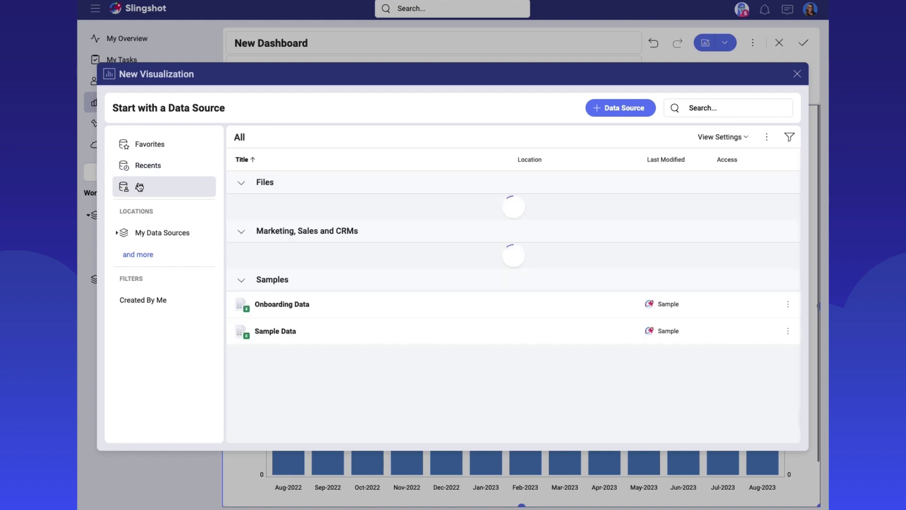
pyautogui.click(353, 333)
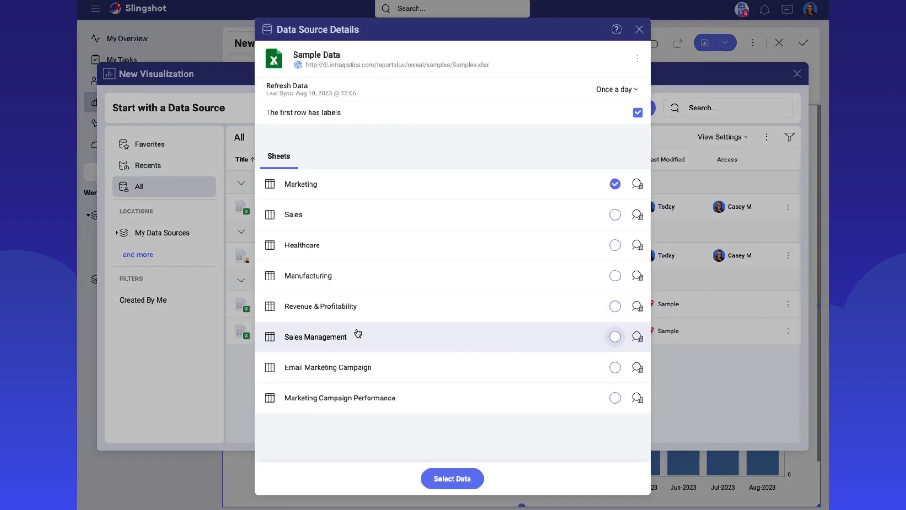
pyautogui.click(391, 225)
pyautogui.click(452, 478)
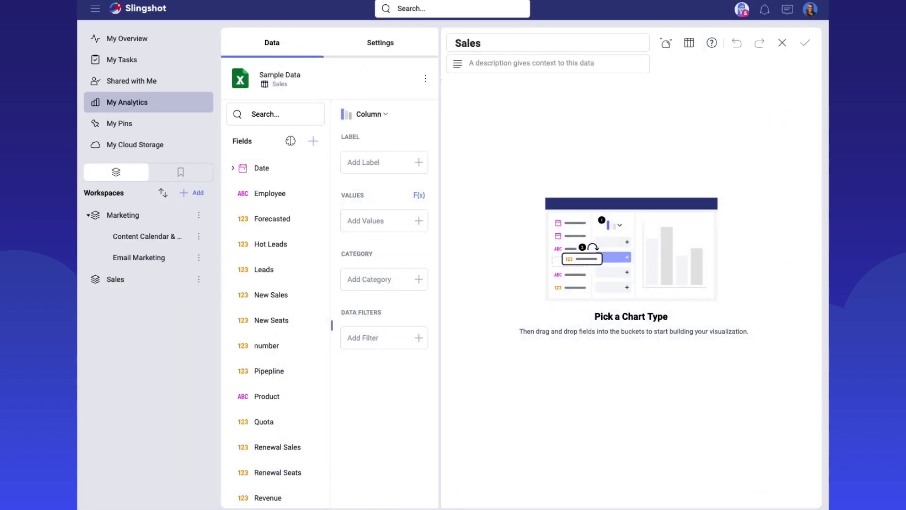
# Build a Stacked Column chart with Month as the label, Leads as the values and Product as the category
pyautogui.click(348, 115)
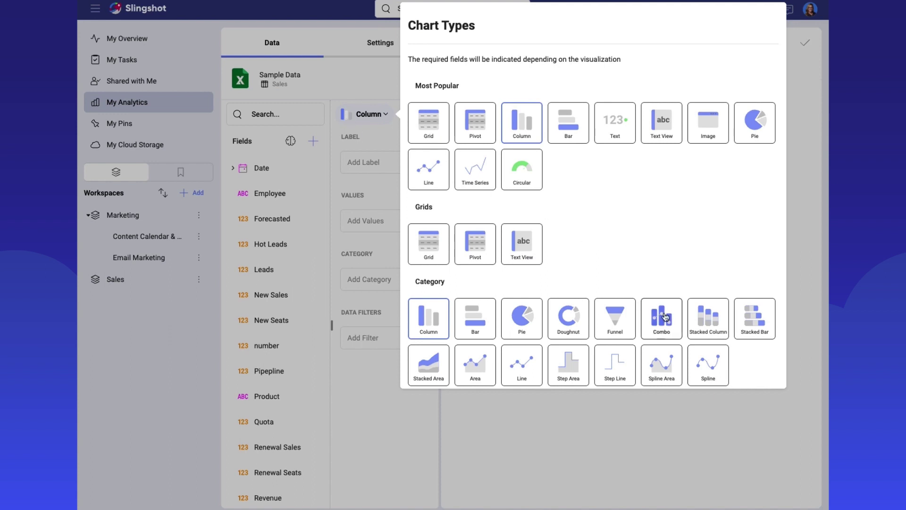
pyautogui.click(699, 320)
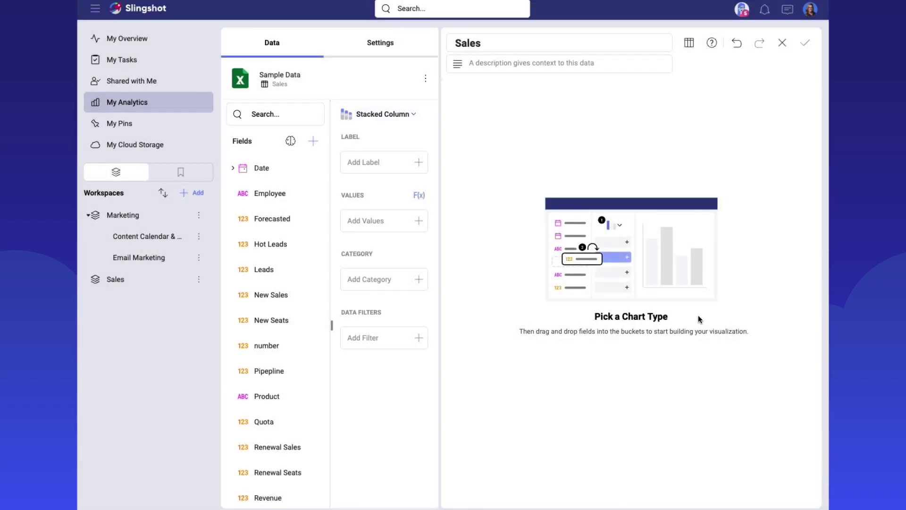
pyautogui.click(233, 168)
pyautogui.moveTo(278, 251); pyautogui.dragTo(407, 169)
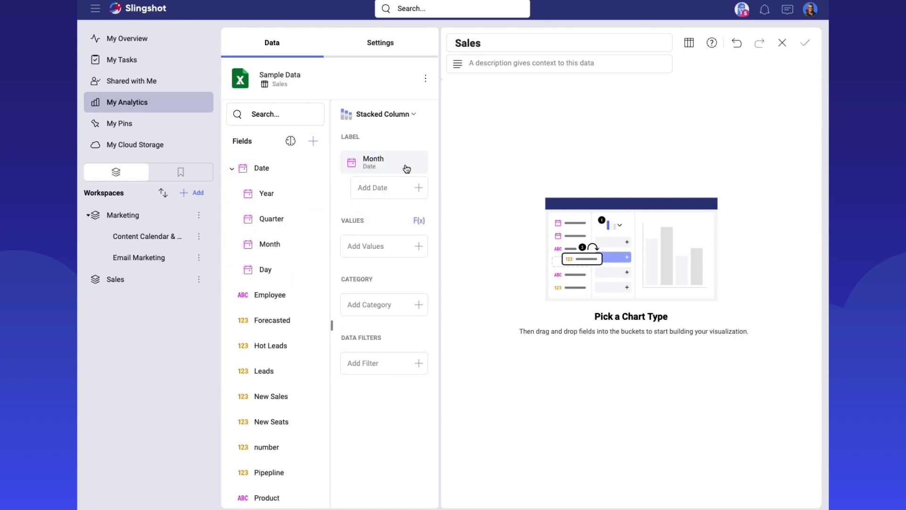
pyautogui.moveTo(307, 375); pyautogui.dragTo(392, 259)
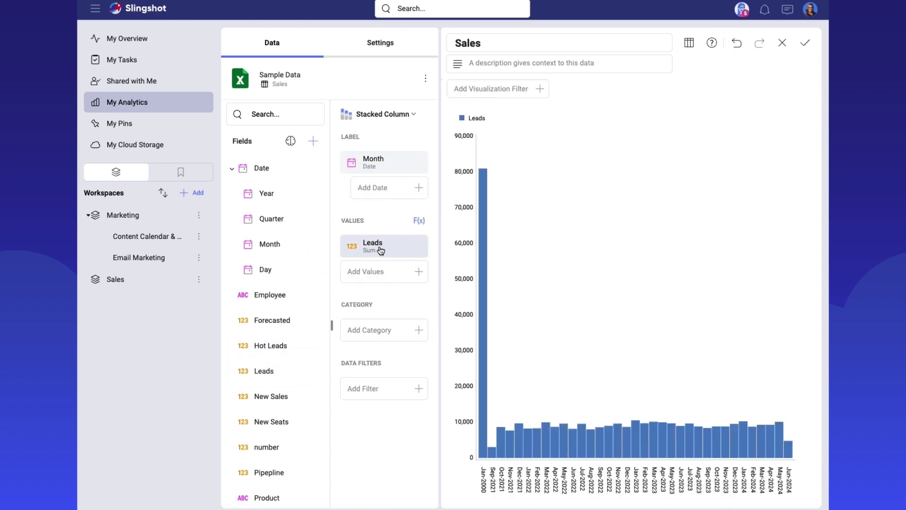
pyautogui.moveTo(264, 495); pyautogui.dragTo(375, 332)
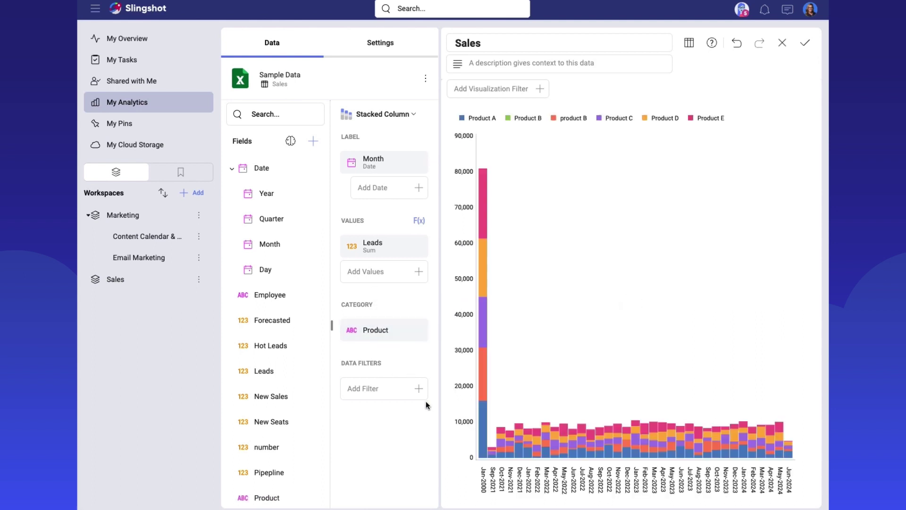
# Add a Date visualization filter to the stacked column chart and set it to Last 365 days
pyautogui.click(494, 89)
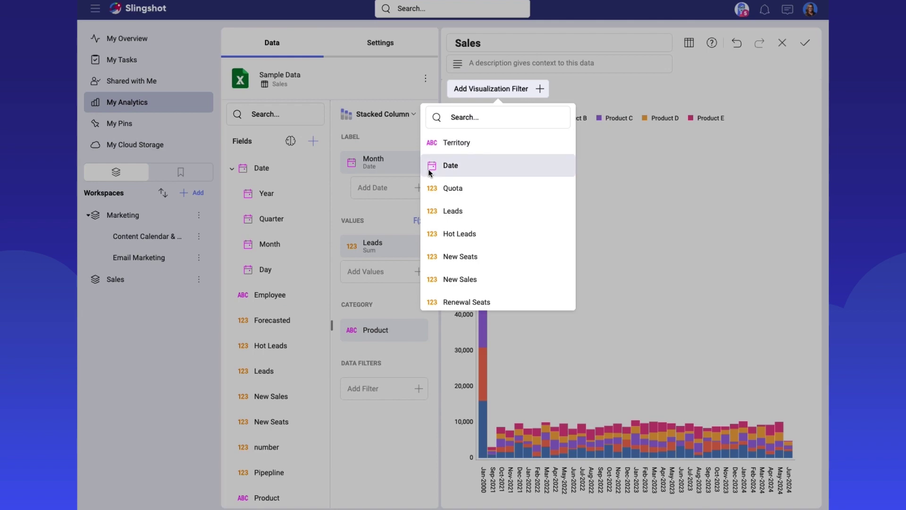
pyautogui.click(450, 165)
pyautogui.click(518, 91)
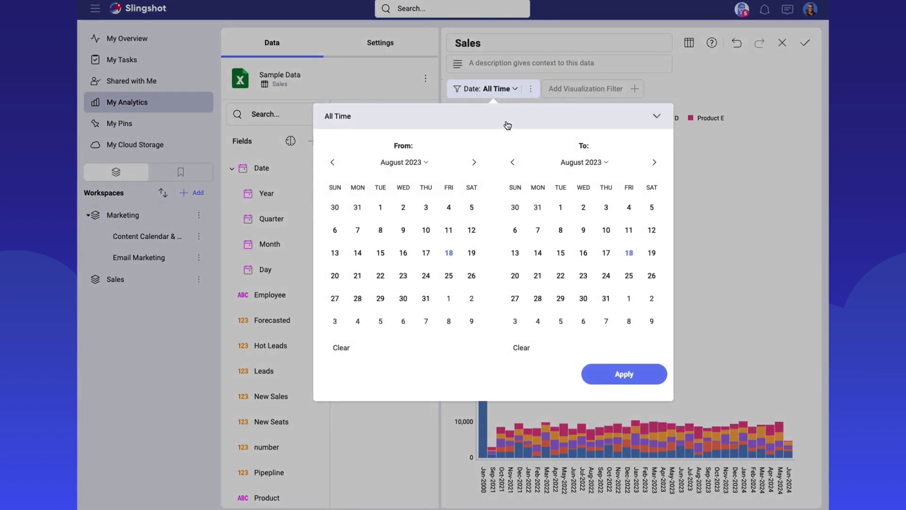
pyautogui.click(510, 124)
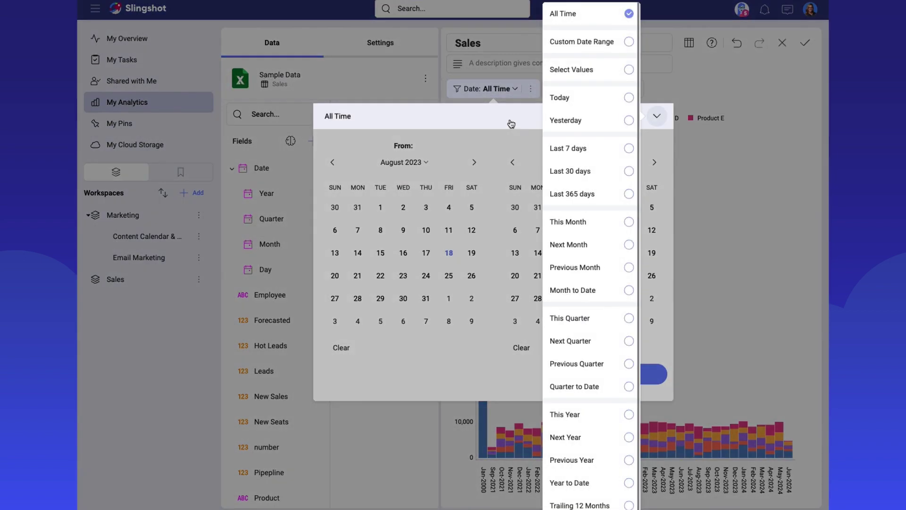
pyautogui.click(598, 198)
pyautogui.click(603, 372)
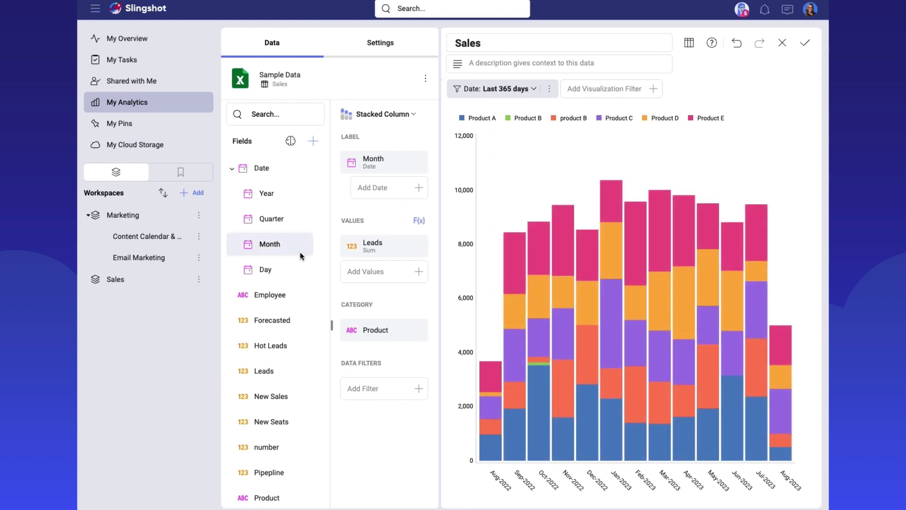
# Title the stacked column visualization "Leads by Product" and add it to the dashboard
pyautogui.click(575, 39)
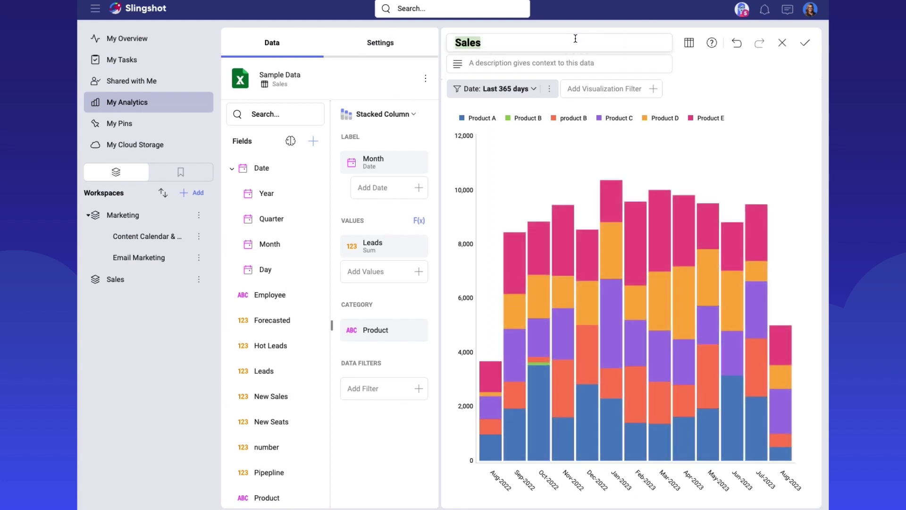
pyautogui.write('Leads be Product')
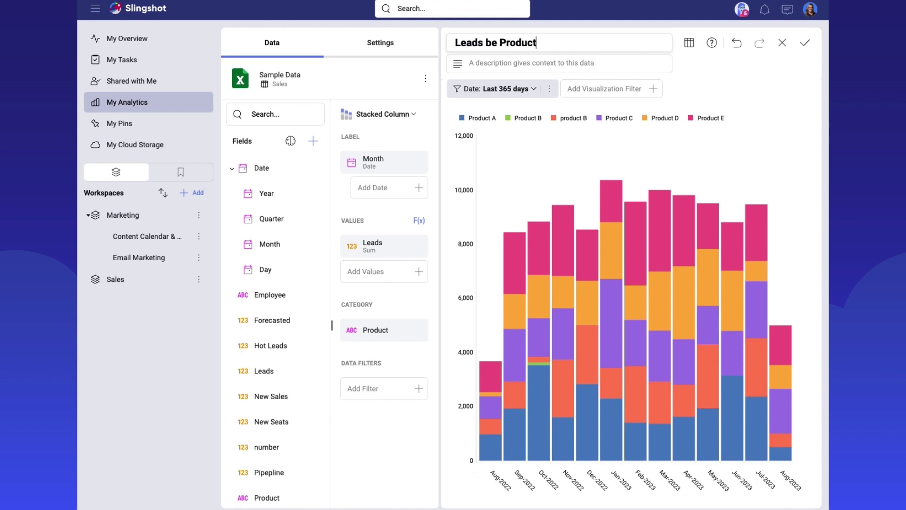
pyautogui.click(492, 43)
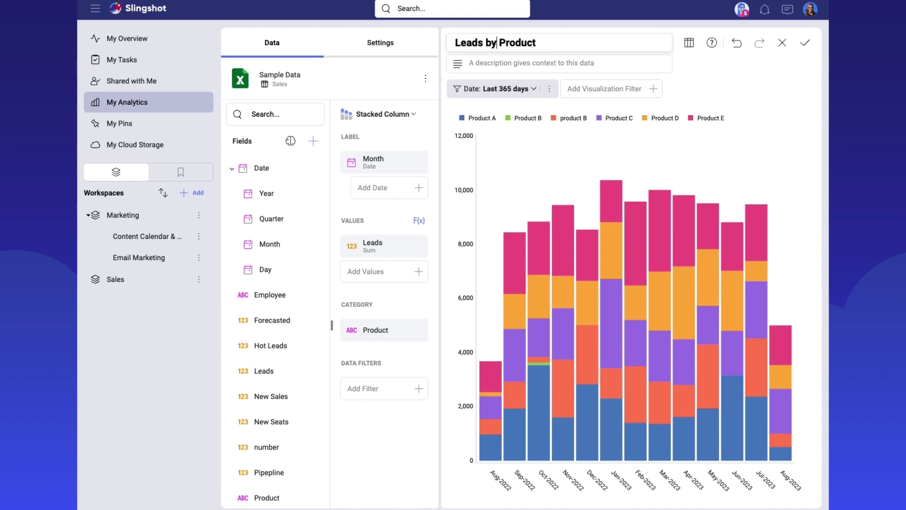
pyautogui.click(805, 42)
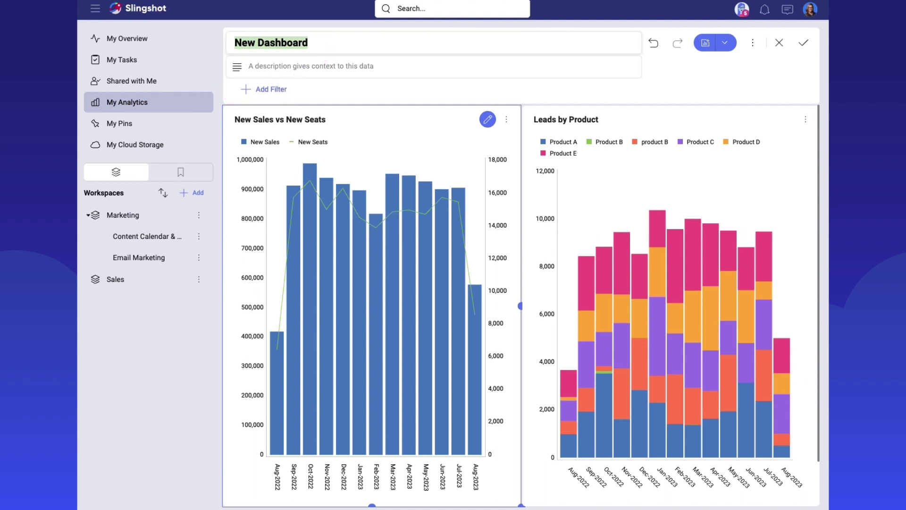
# Name the new dashboard "Leads and New Seats"
pyautogui.write('Leads and New S')
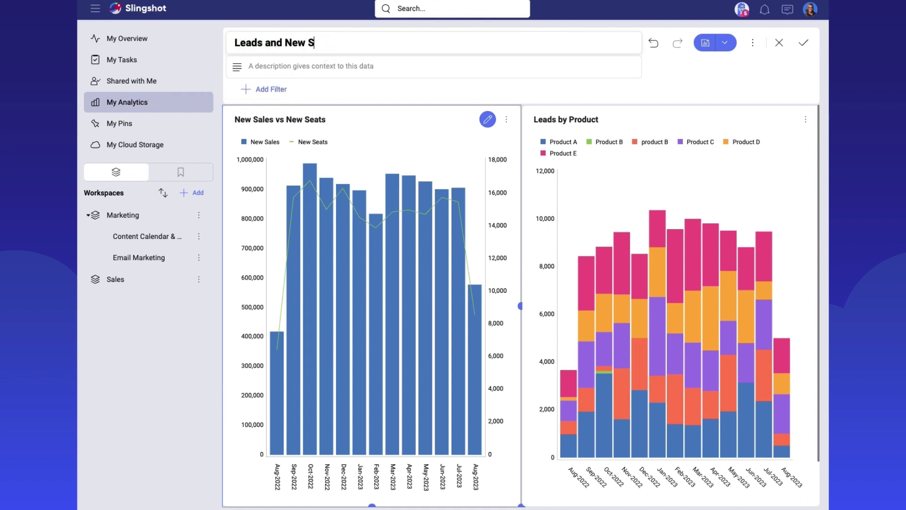
pyautogui.write('eats')
pyautogui.click(745, 101)
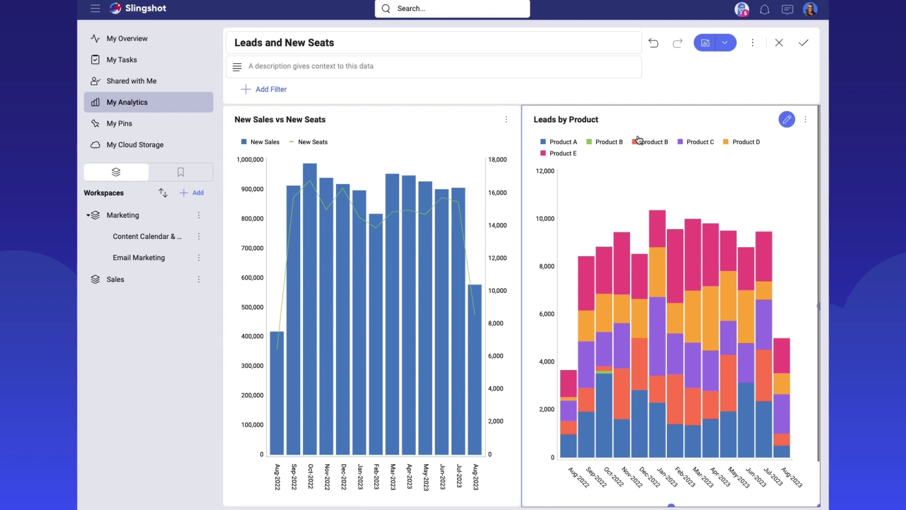
# Save the dashboard in Section 1 of the My Dashboards list under My Analytics
pyautogui.click(810, 45)
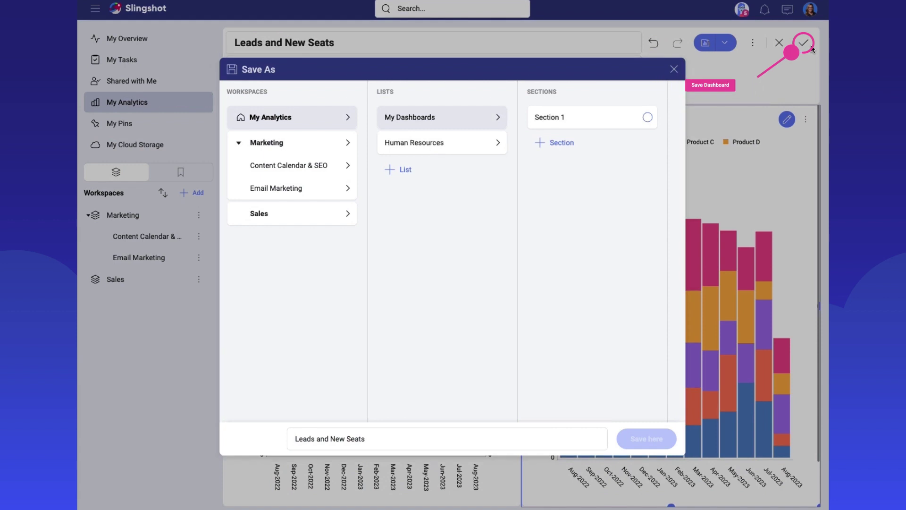
pyautogui.click(552, 117)
pyautogui.click(654, 448)
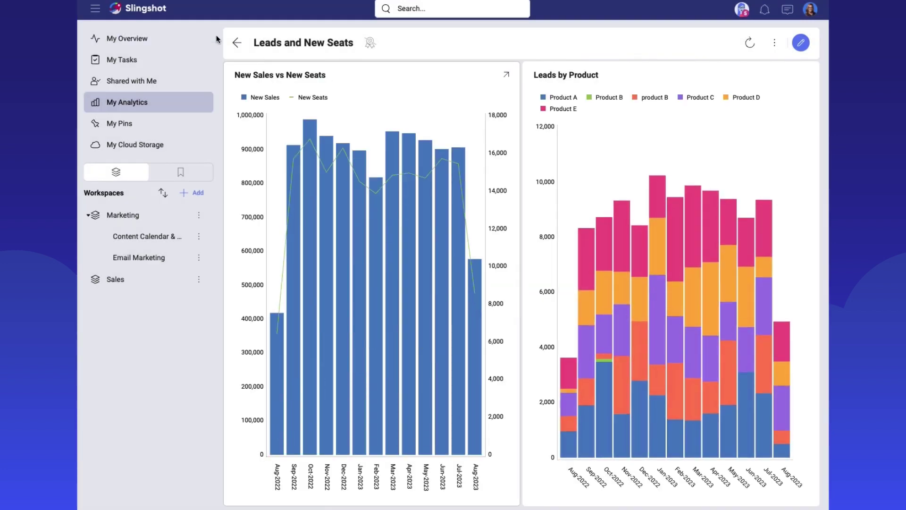
# Return to the My Dashboards list and reopen the "Leads and New Seats" dashboard to view it
pyautogui.click(238, 42)
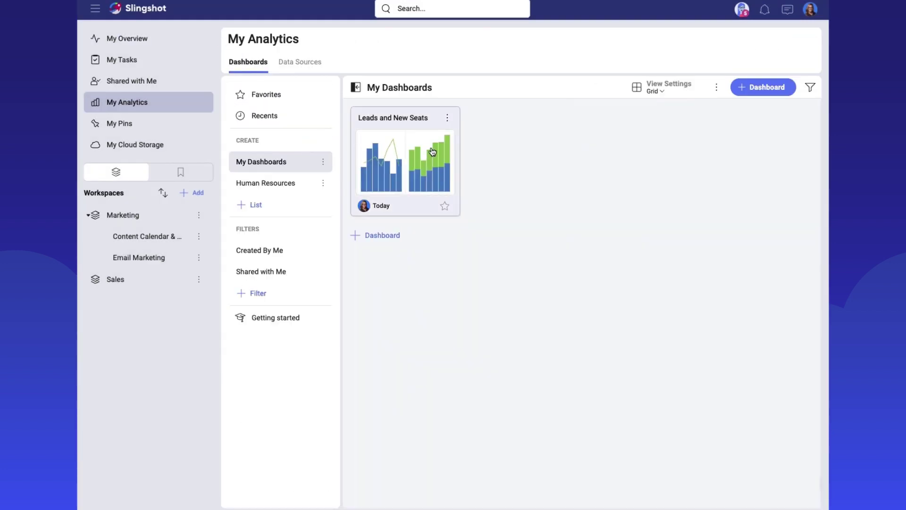
pyautogui.click(401, 178)
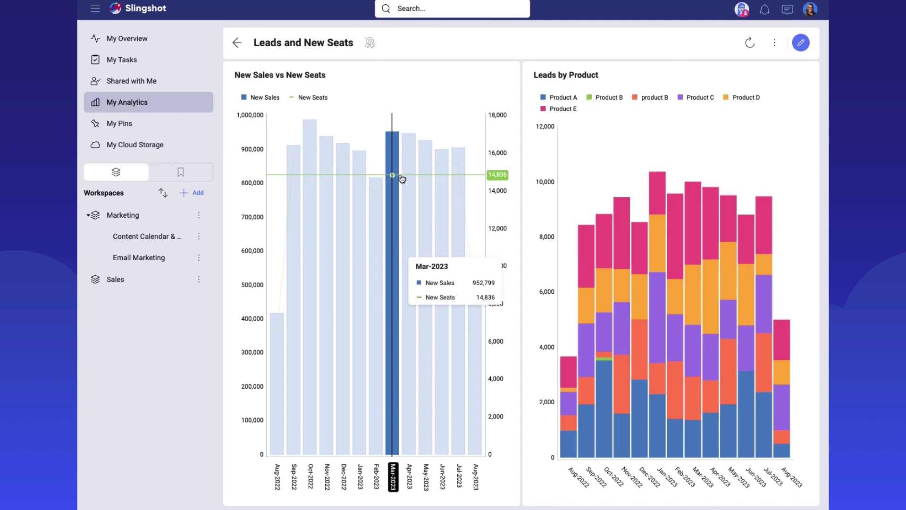